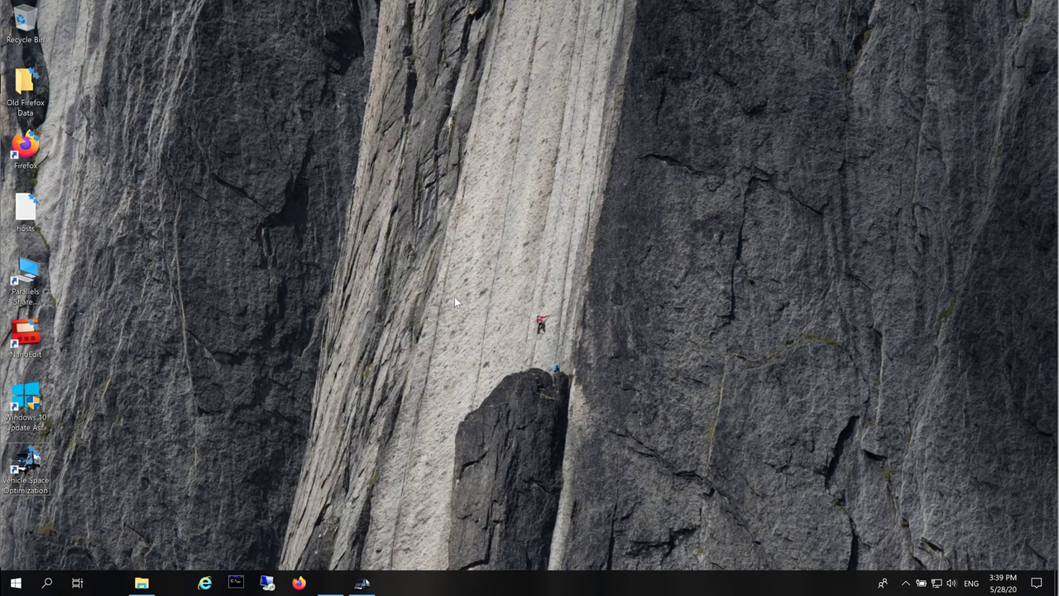
# Scroll the Start menu app list to Q and launch Quick Pallet Maker 6.1.0
pyautogui.click(15, 582)
pyautogui.scroll(-5, 71, 409)
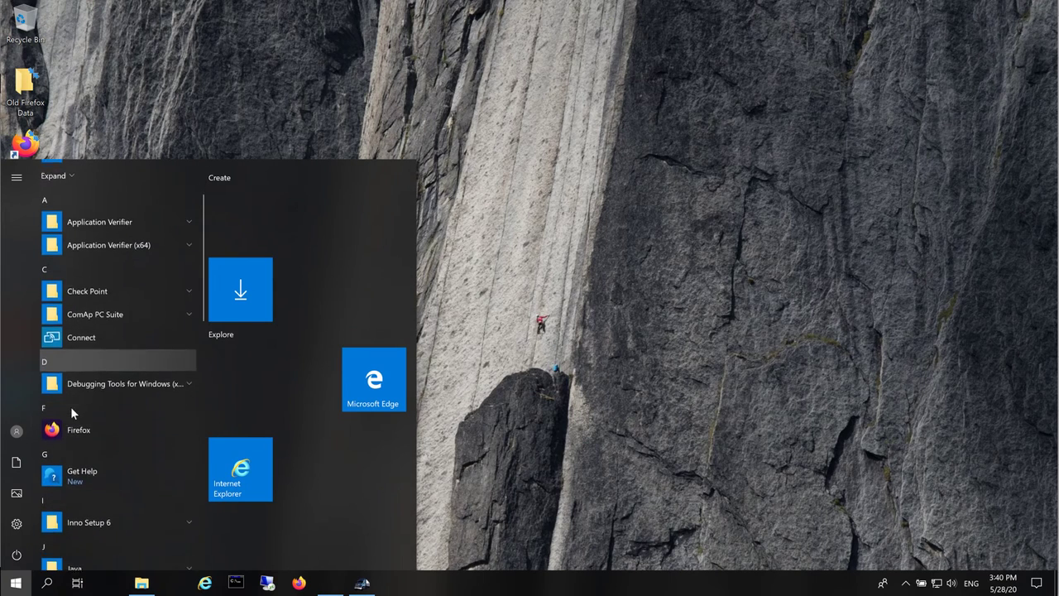
pyautogui.scroll(-3, 70, 406)
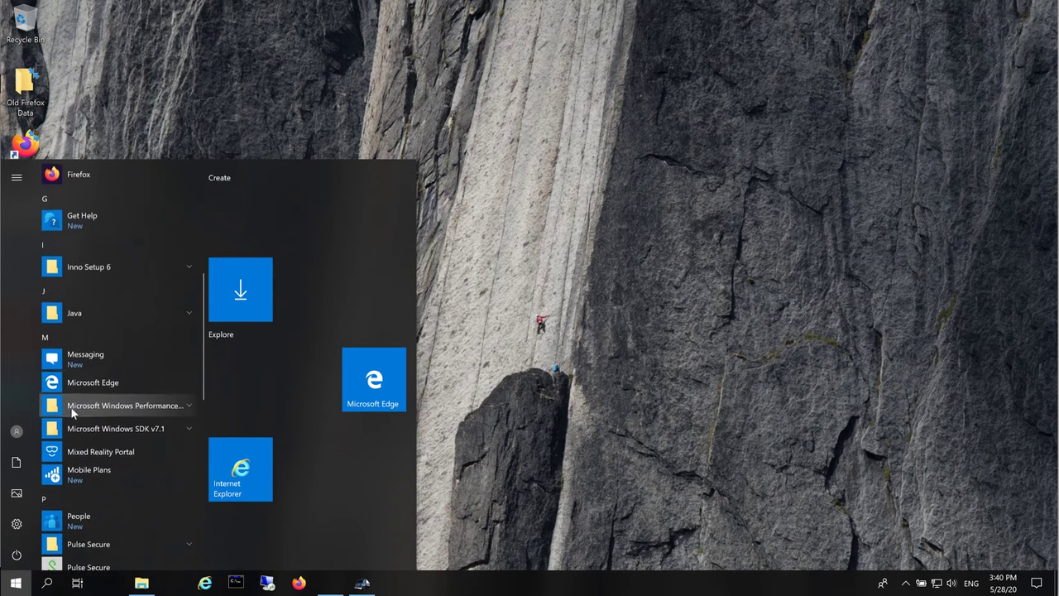
pyautogui.scroll(-3, 70, 407)
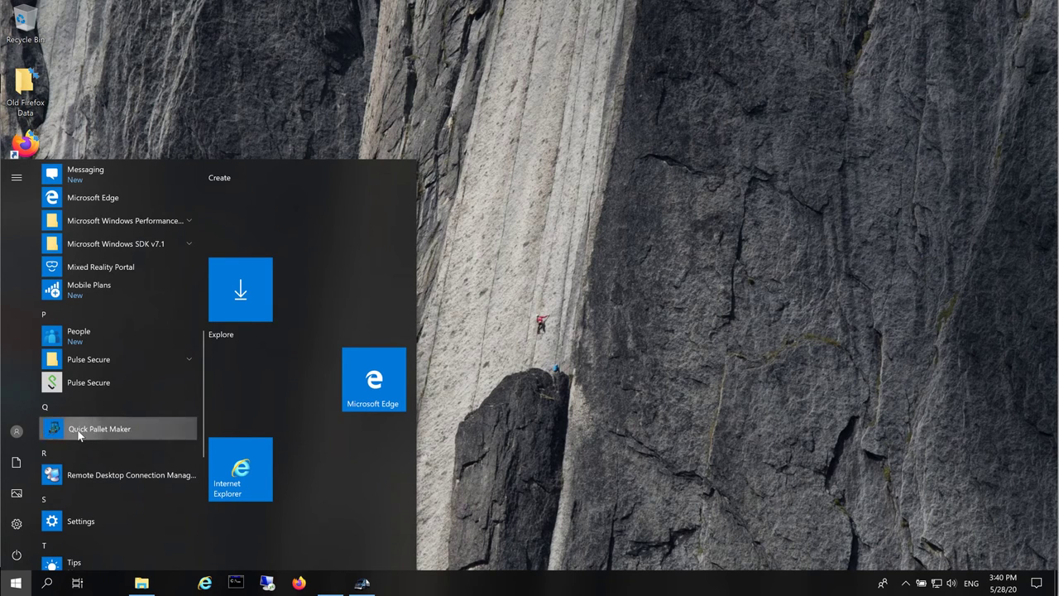
pyautogui.click(79, 430)
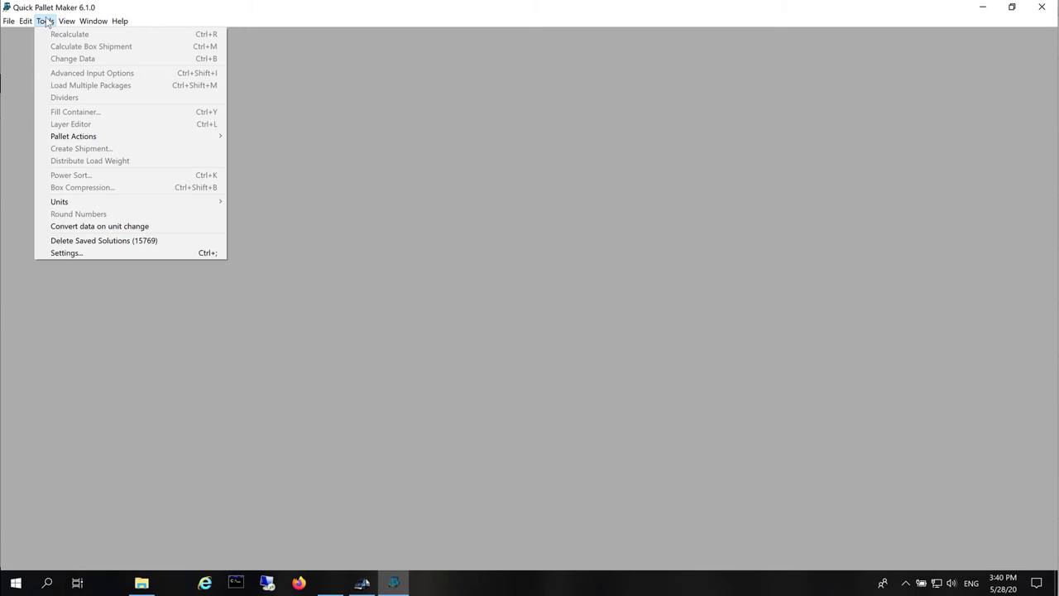
# Switch all units to centimetres and kilograms in the program Settings
pyautogui.click(79, 252)
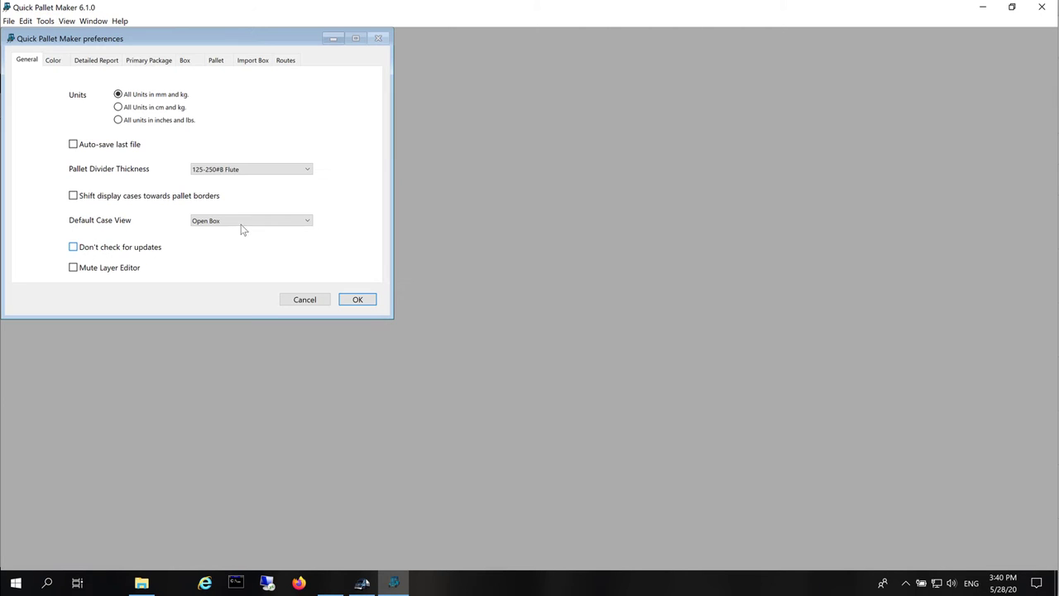
pyautogui.click(118, 107)
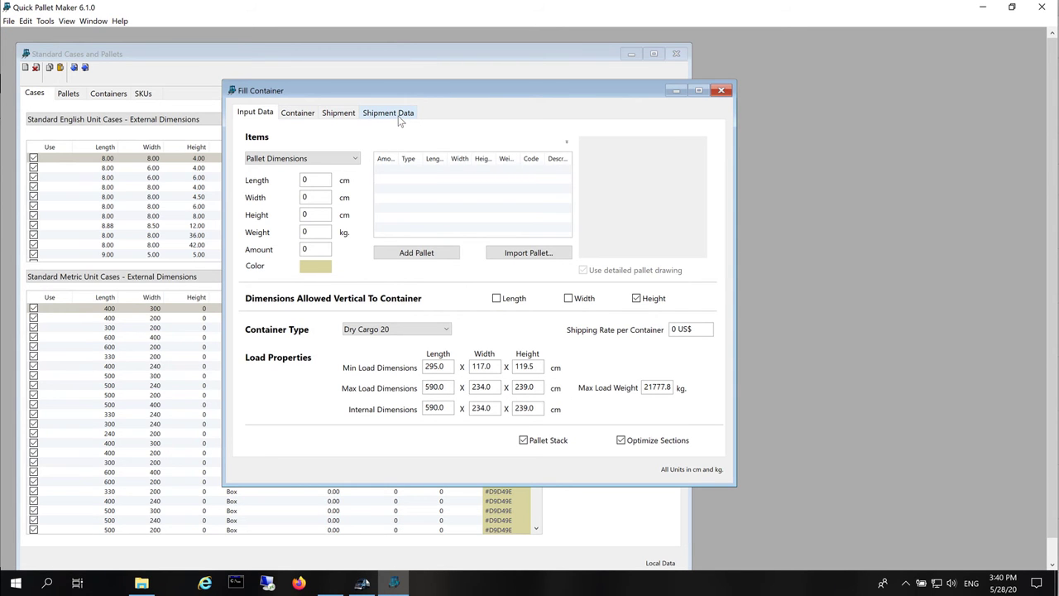
# Enter a 61 × 51 × 47 cm, 30 kg case with amount 380 and add it to the items
pyautogui.click(325, 159)
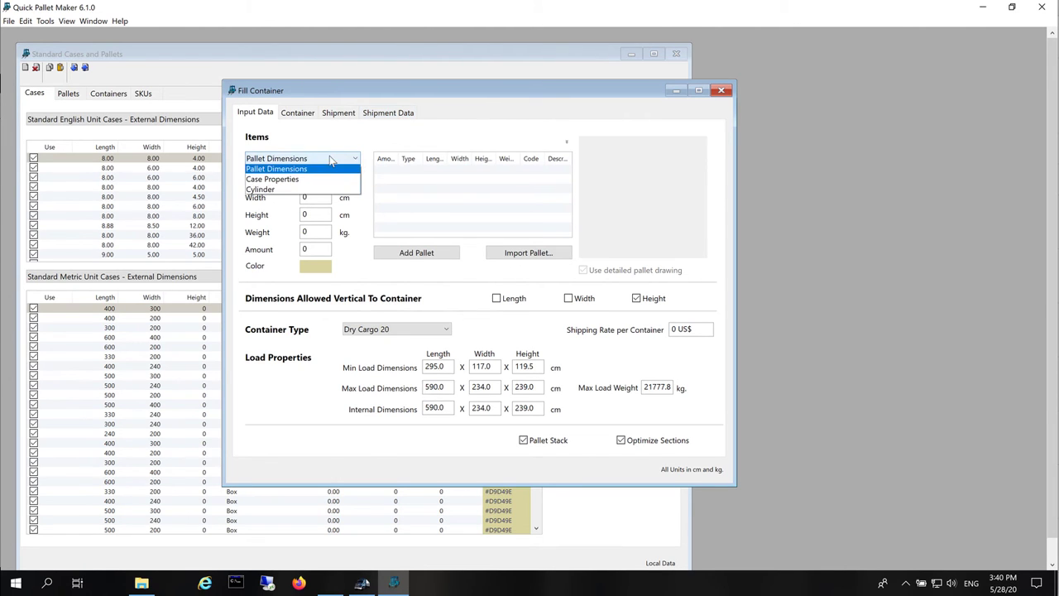
pyautogui.click(308, 181)
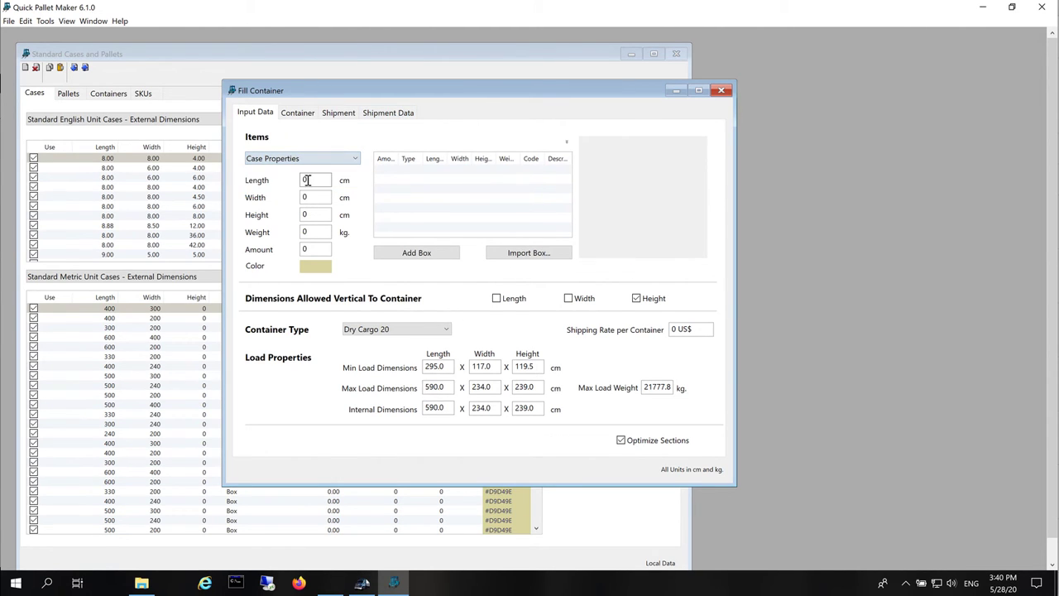
pyautogui.doubleClick(305, 180)
pyautogui.write('61')
pyautogui.write('51')
pyautogui.click(324, 214)
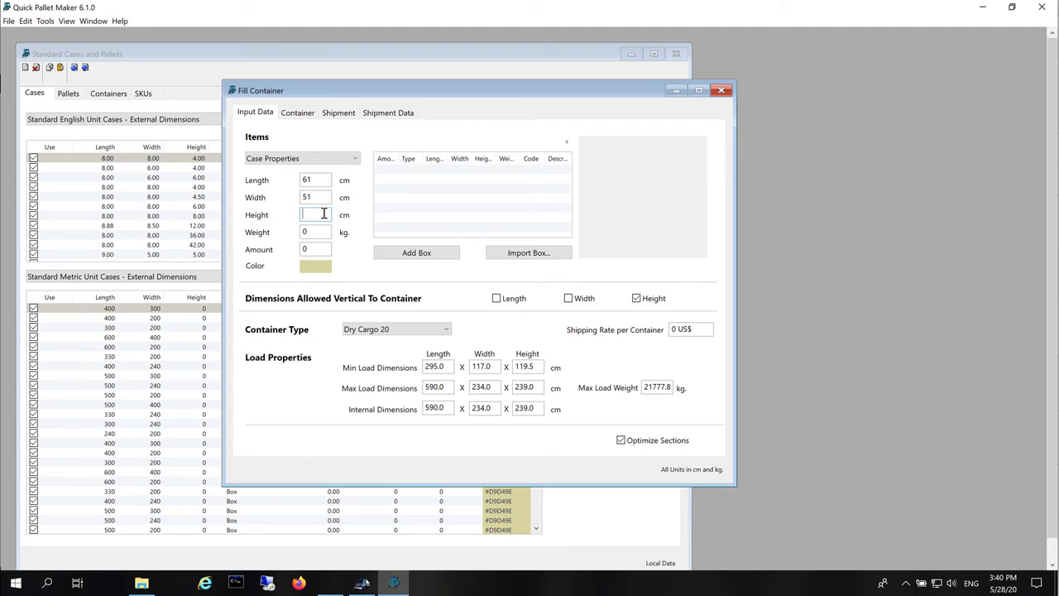
pyautogui.write('3')
pyautogui.write('7')
pyautogui.press('Tab')
pyautogui.write('30')
pyautogui.press('Tab')
pyautogui.write('3')
pyautogui.click(410, 254)
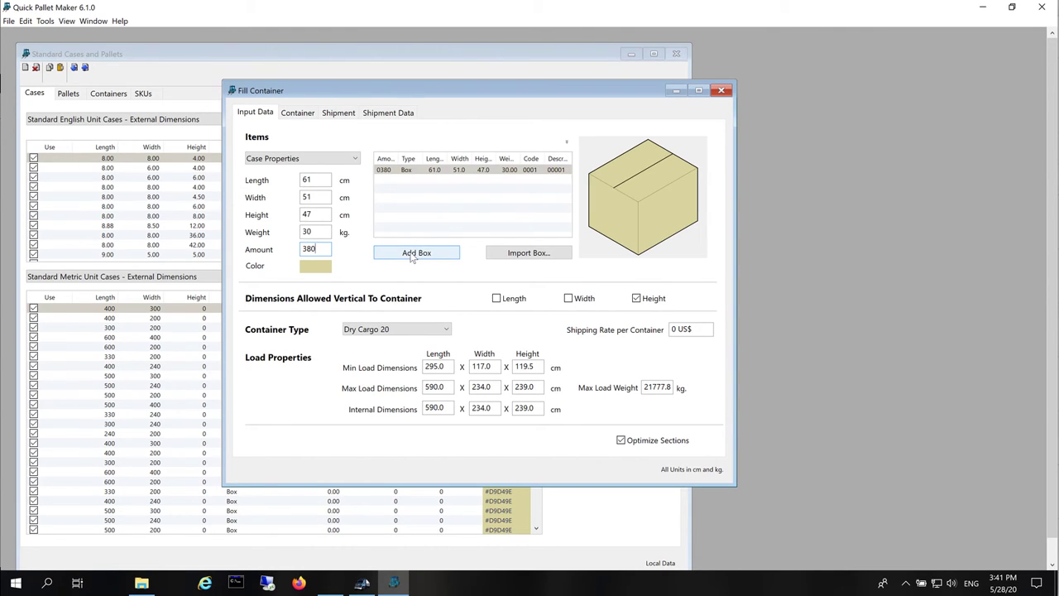
pyautogui.doubleClick(307, 179)
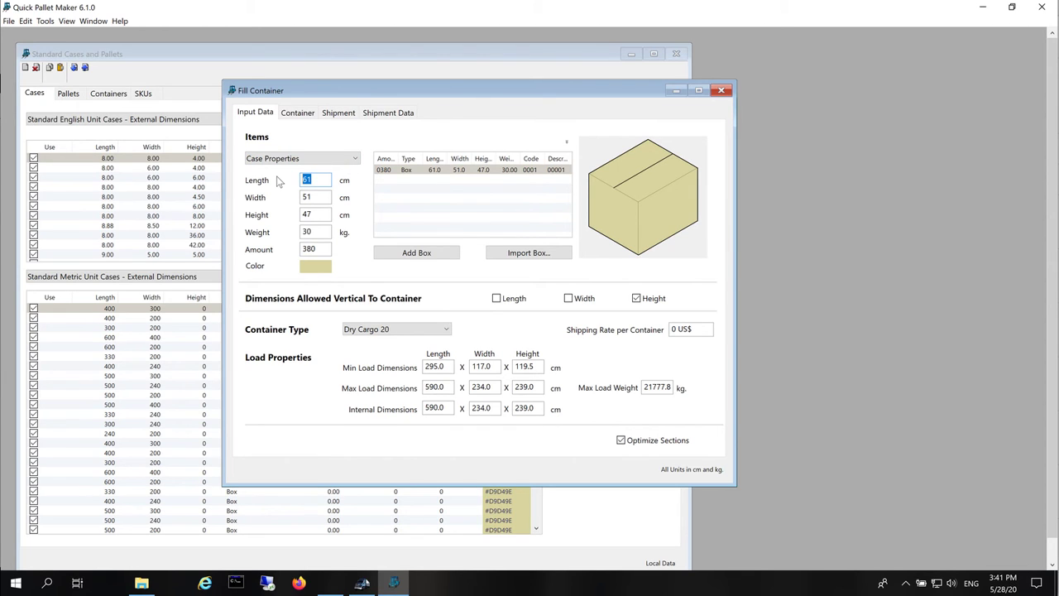
# Enter a second case of 51 × 47 × 30 cm, 15 kg, with amount 190
pyautogui.write('51')
pyautogui.press('Tab')
pyautogui.write('47')
pyautogui.press('Tab')
pyautogui.write('3')
pyautogui.press('Tab')
pyautogui.write('15')
pyautogui.press('Tab')
pyautogui.write('190')
# Colour the new boxes yellow and add them as a second item
pyautogui.click(316, 266)
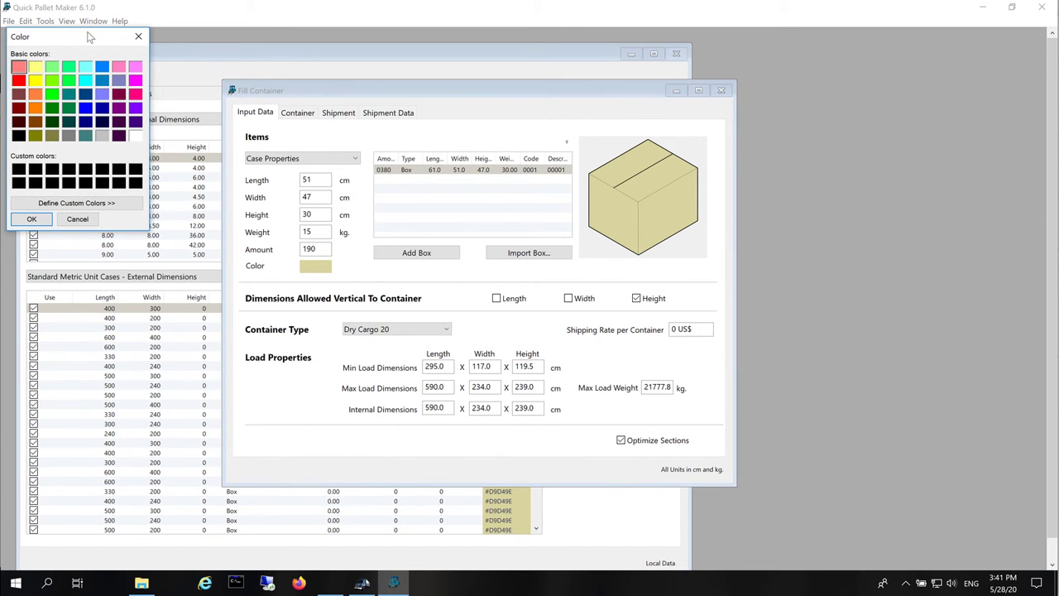
pyautogui.moveTo(89, 36); pyautogui.dragTo(204, 248)
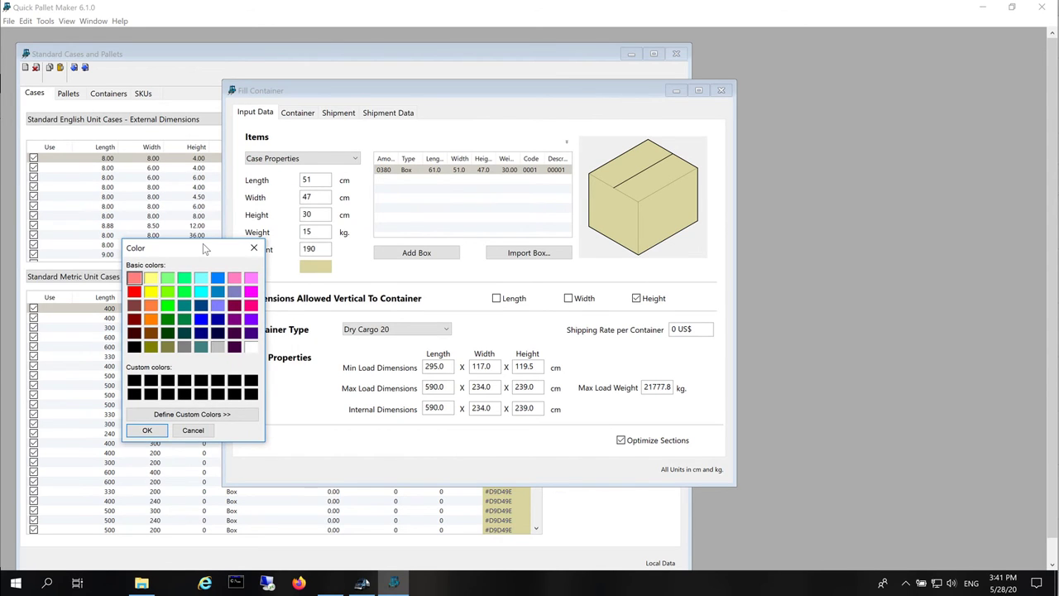
pyautogui.click(151, 291)
pyautogui.click(146, 430)
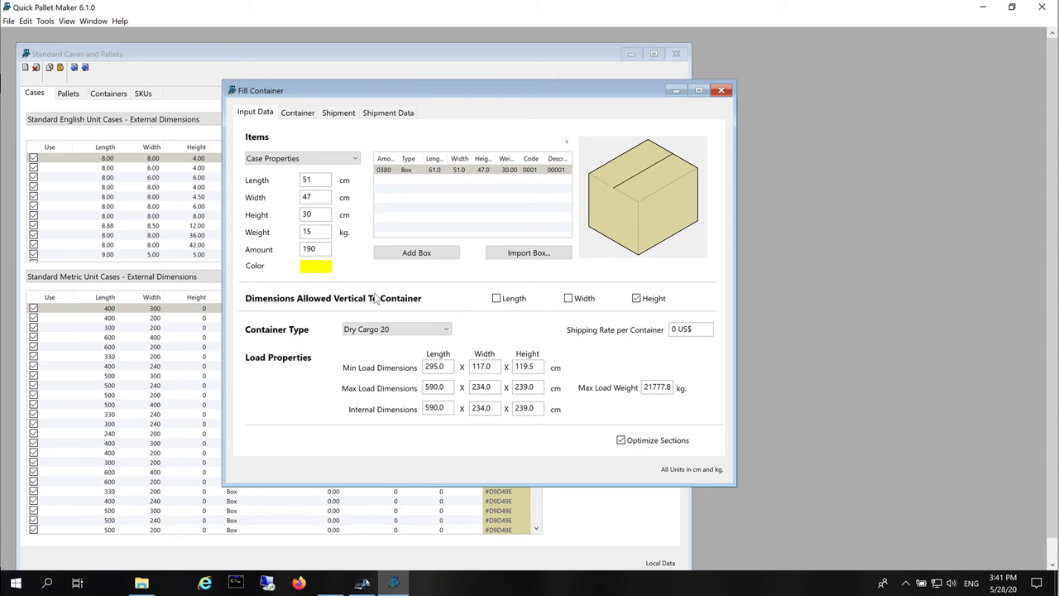
pyautogui.click(417, 252)
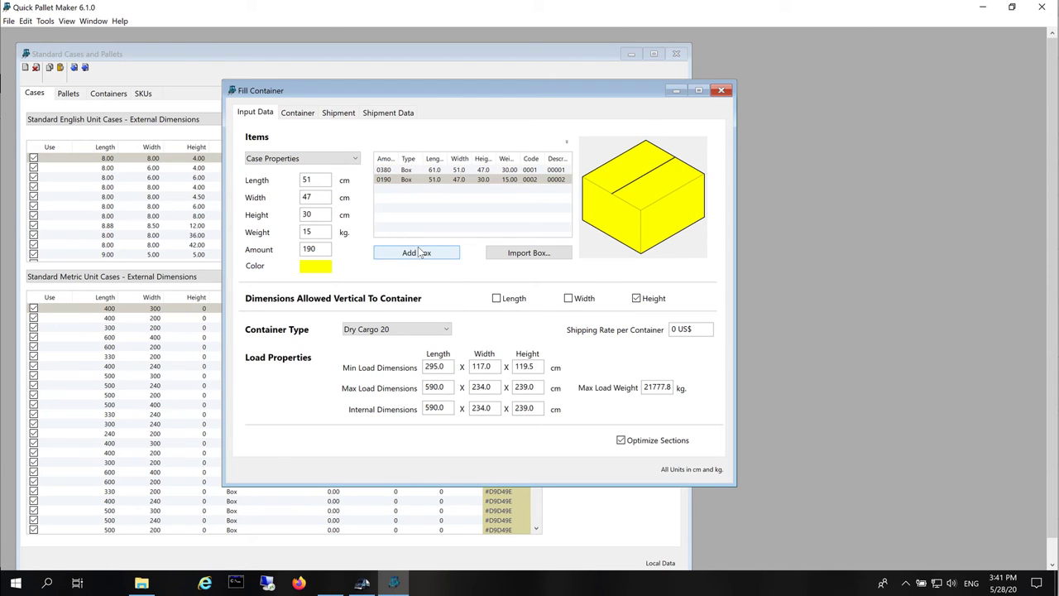
pyautogui.click(411, 179)
# Set the container type to Dry Cargo 40
pyautogui.click(410, 182)
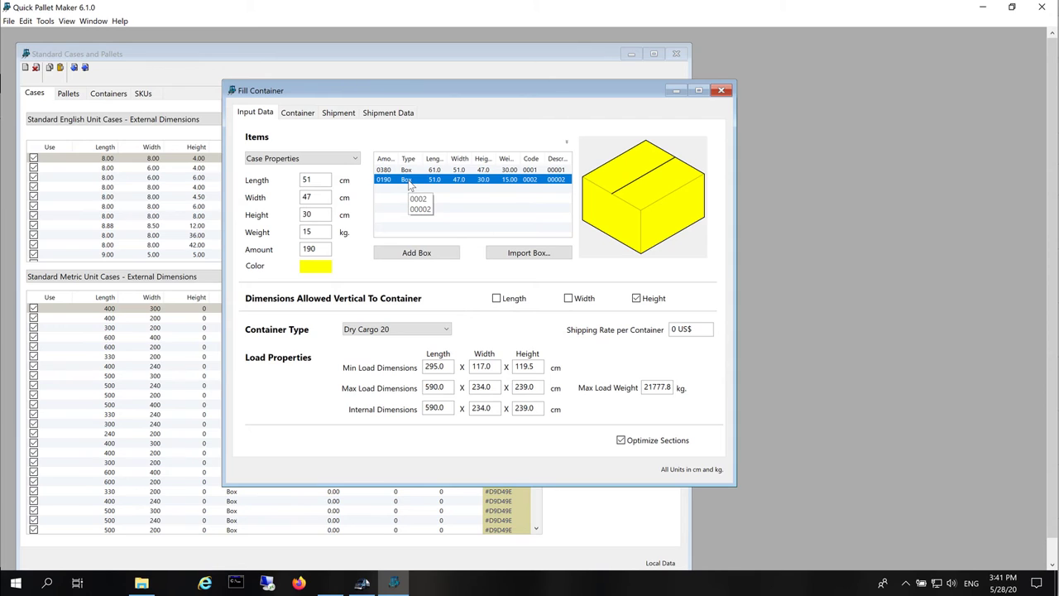
pyautogui.click(407, 331)
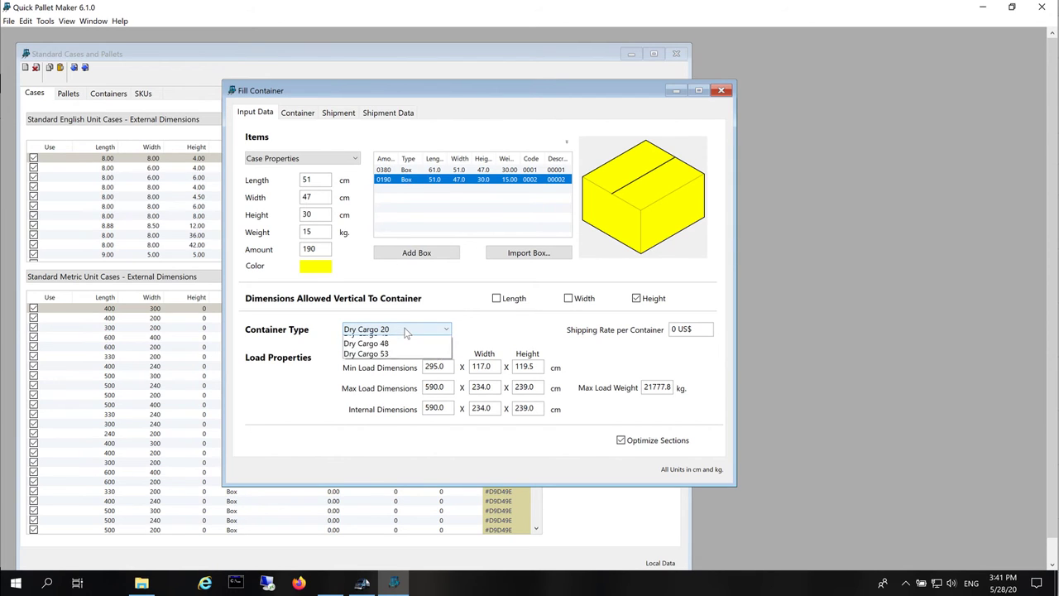
pyautogui.click(383, 352)
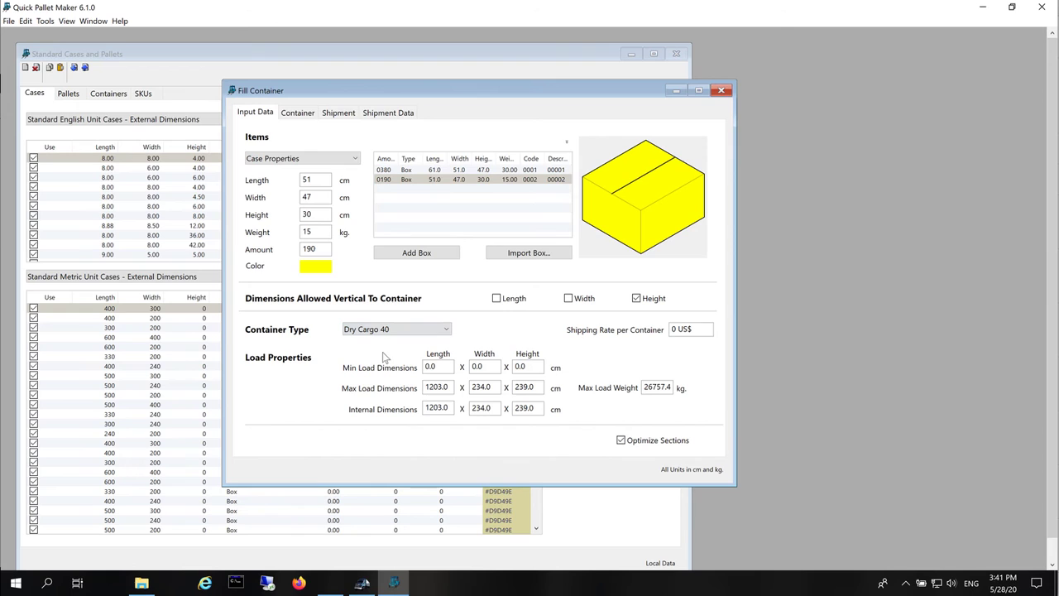
# Review the enlarged 3D load plan's per-item counts: 464 boxes, only 84 yellow
pyautogui.click(305, 116)
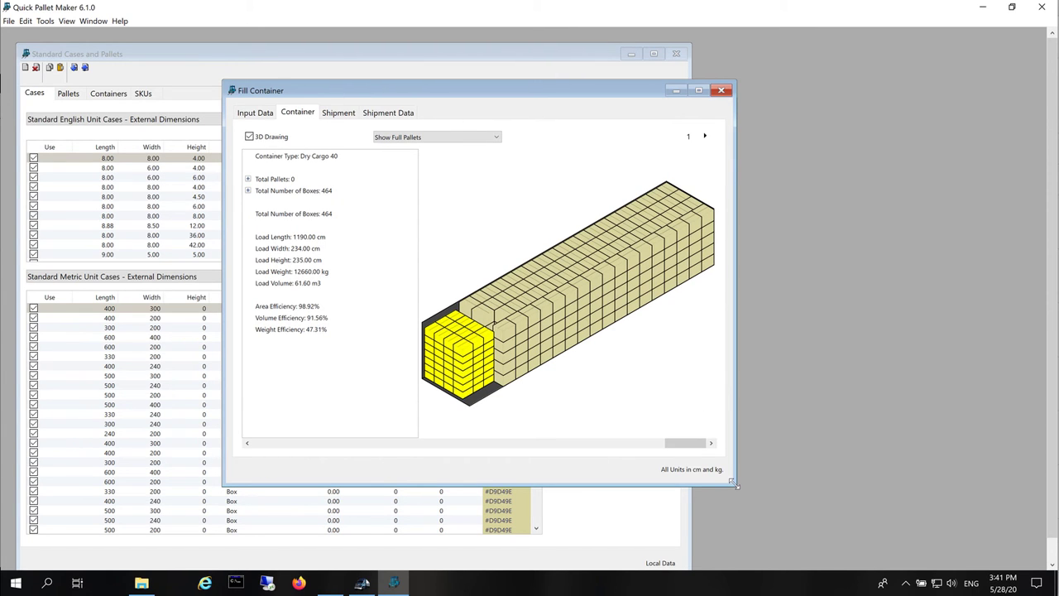
pyautogui.moveTo(734, 486)
pyautogui.mouseDown()
pyautogui.moveTo(811, 495)
pyautogui.moveTo(815, 514)
pyautogui.mouseUp()
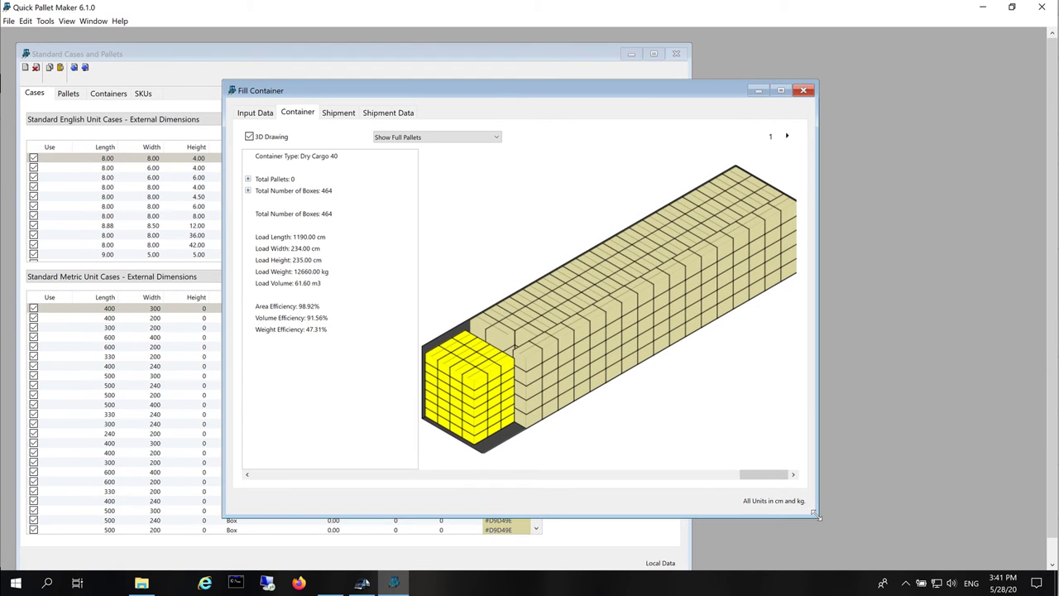
pyautogui.click(247, 191)
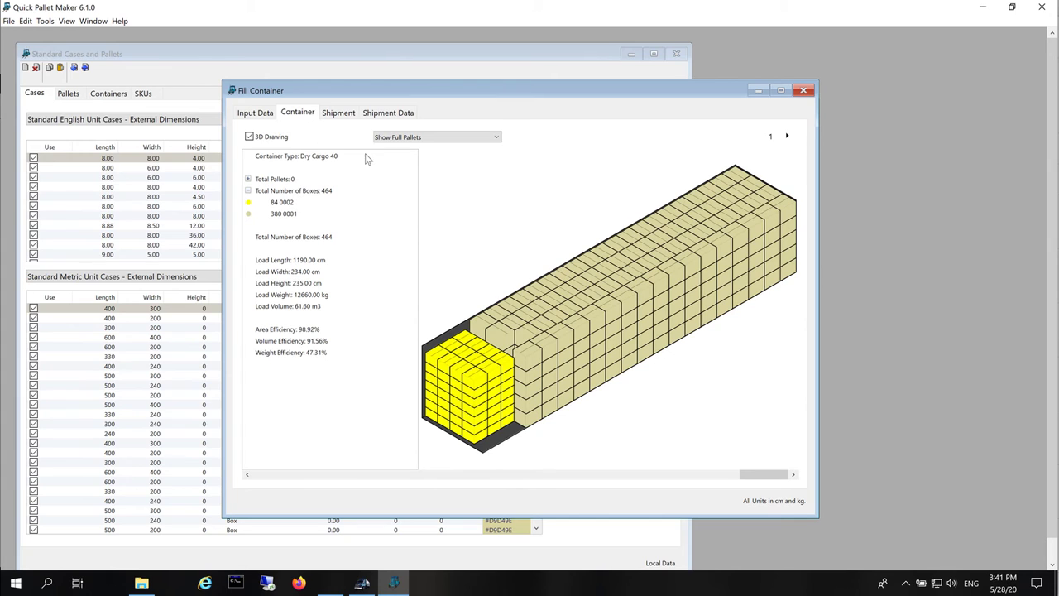
# Change the container to High Cube 40 and check the counts: 152 yellow, 380 tan
pyautogui.click(253, 112)
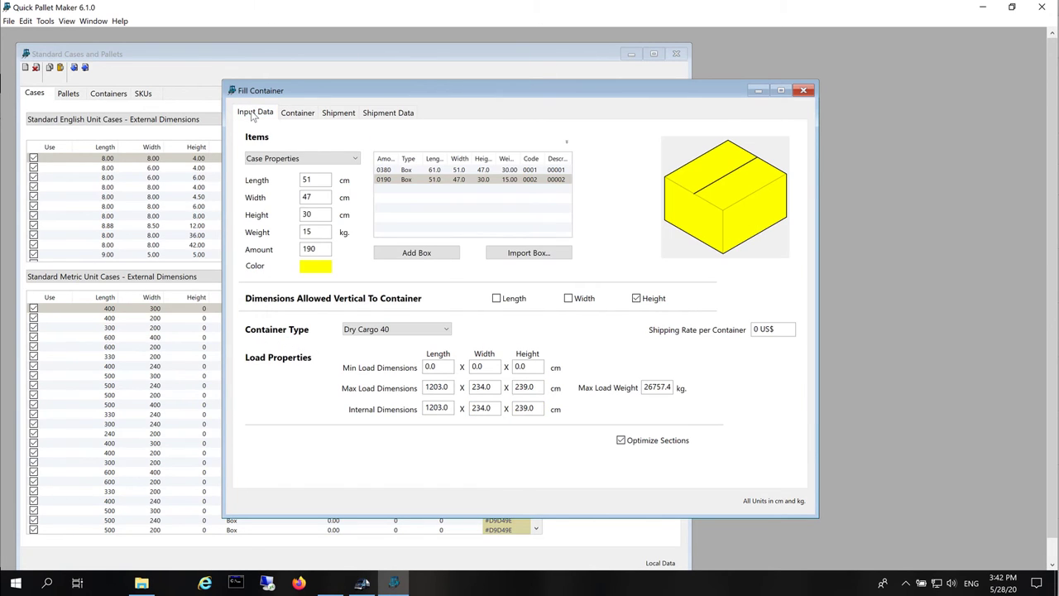
pyautogui.click(427, 330)
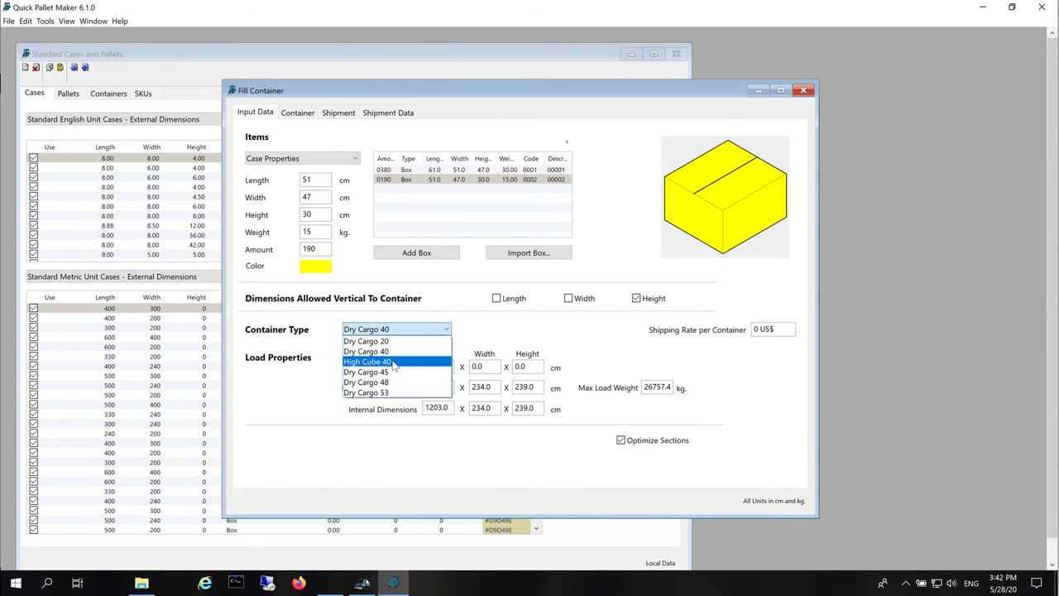
pyautogui.click(392, 362)
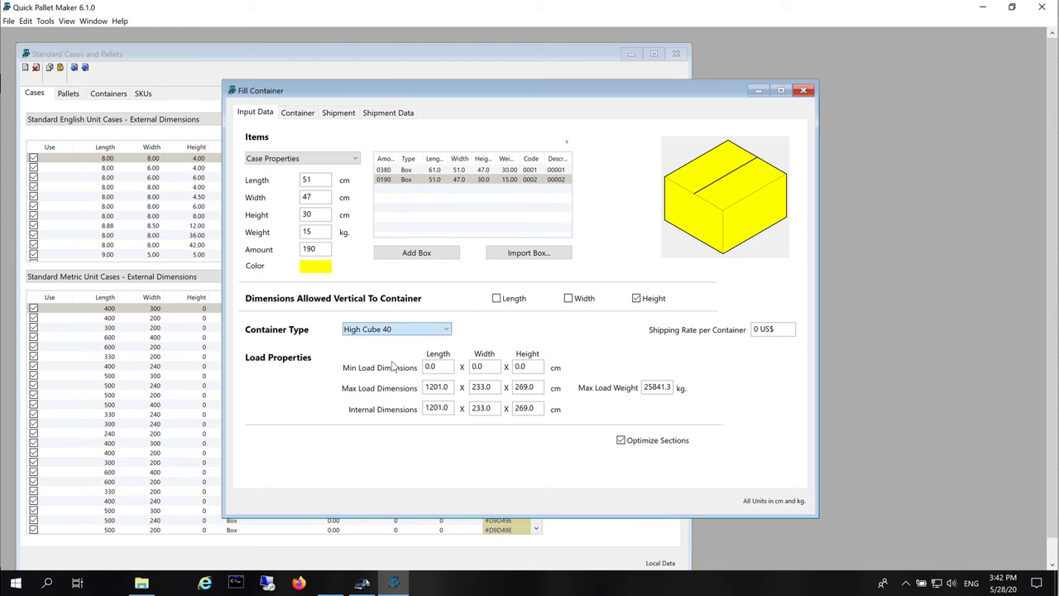
pyautogui.click(300, 112)
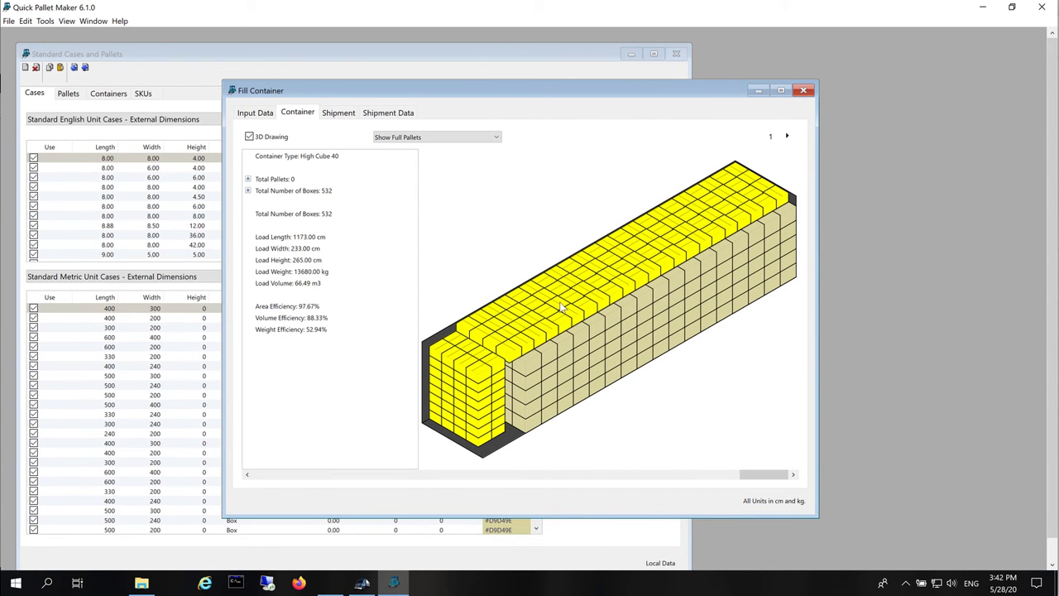
pyautogui.click(248, 191)
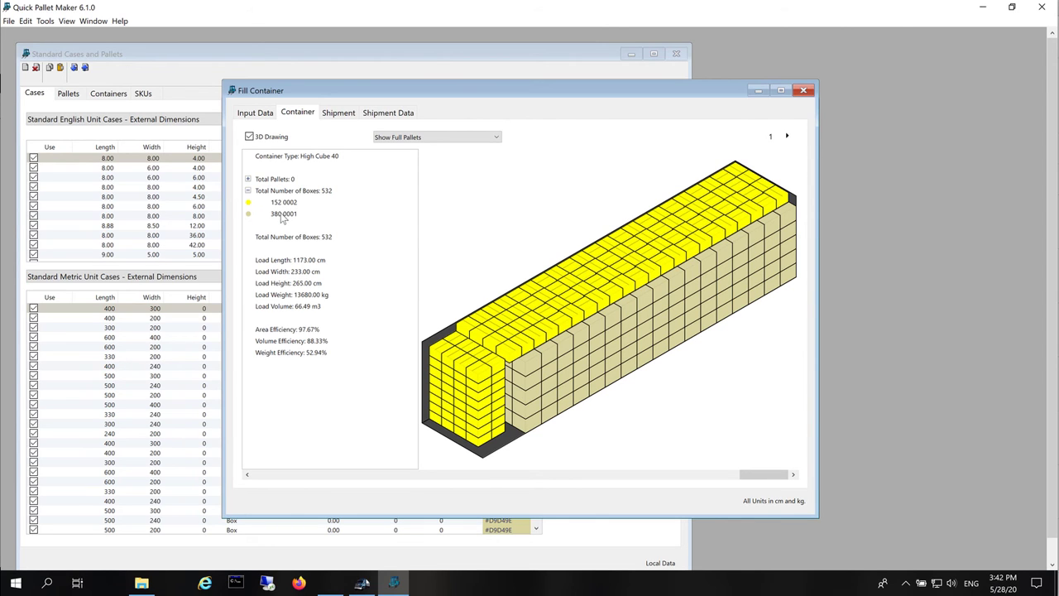
# Change the tan box amount to 320 and confirm all 510 boxes load at 80.31% efficiency
pyautogui.click(256, 114)
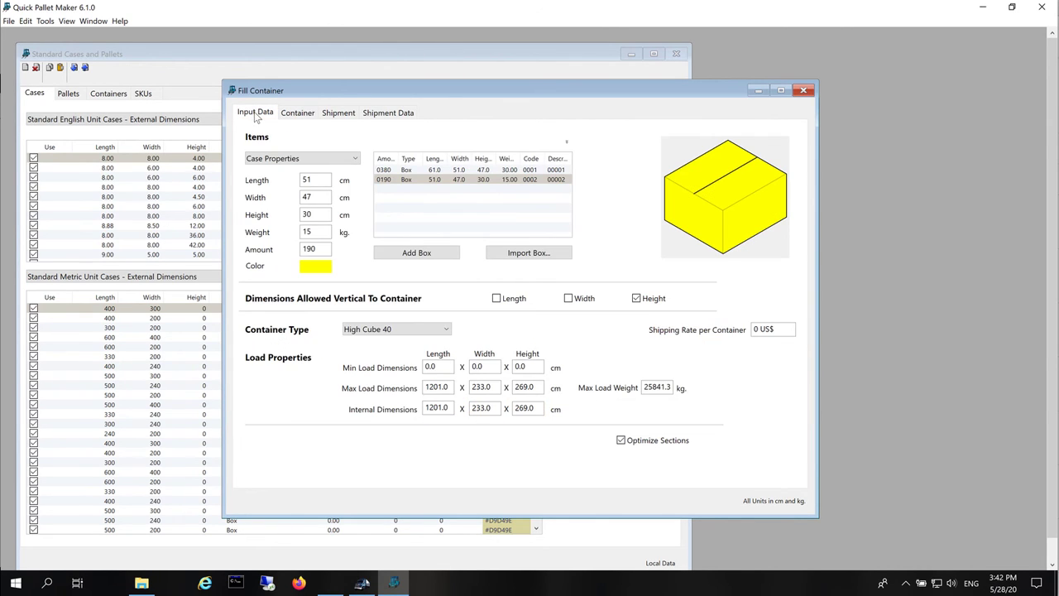
pyautogui.click(389, 170)
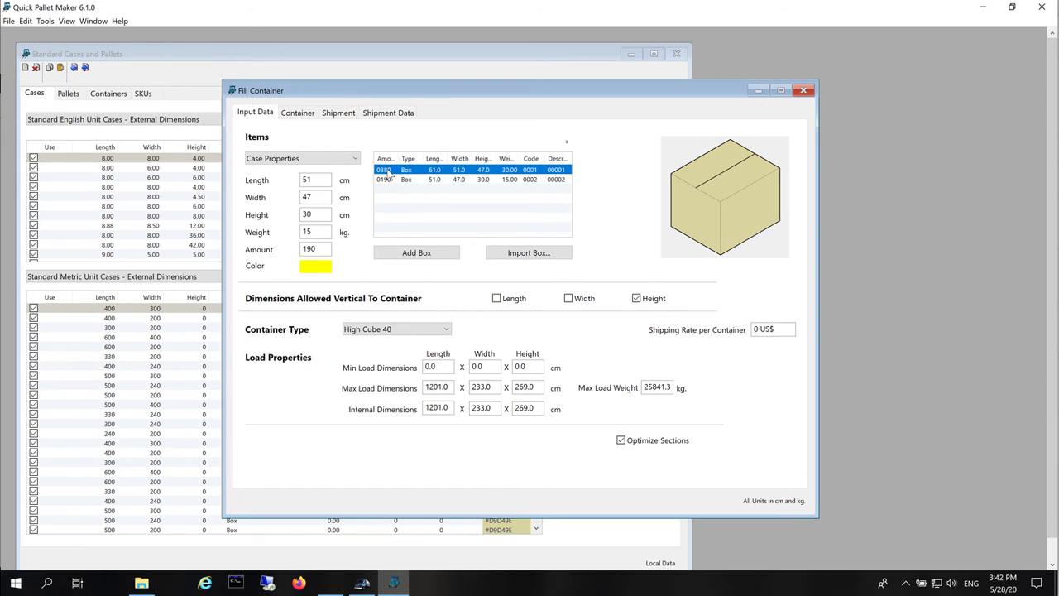
pyautogui.click(389, 170)
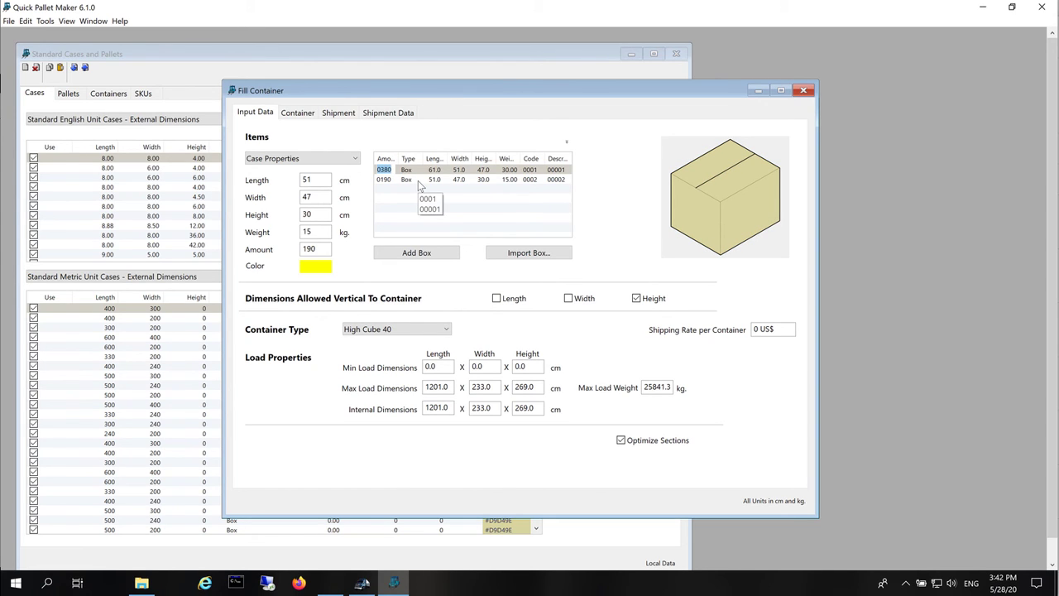
pyautogui.write('320')
pyautogui.press('Return')
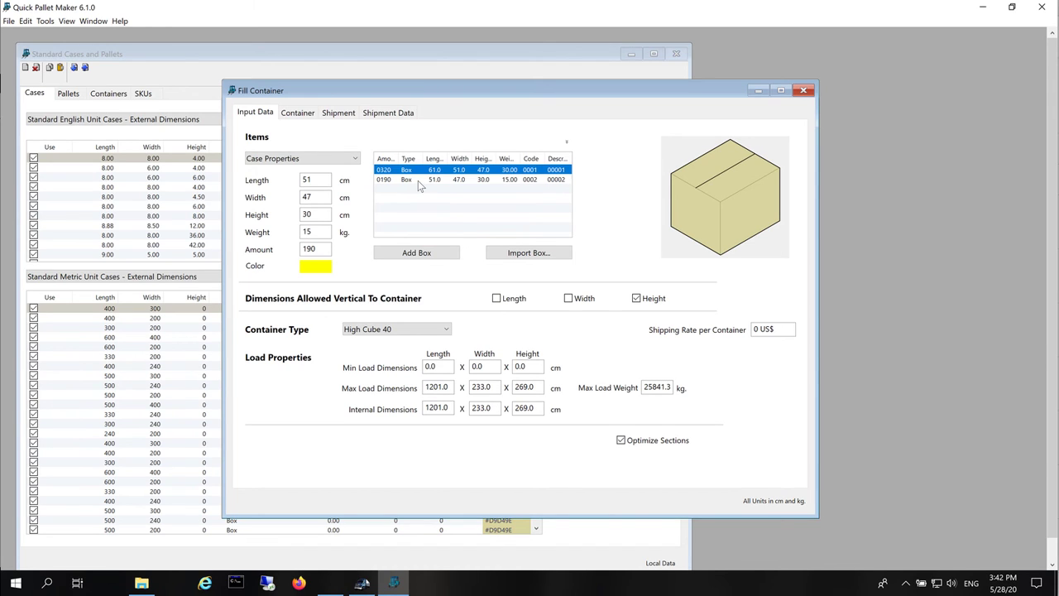
pyautogui.click(303, 117)
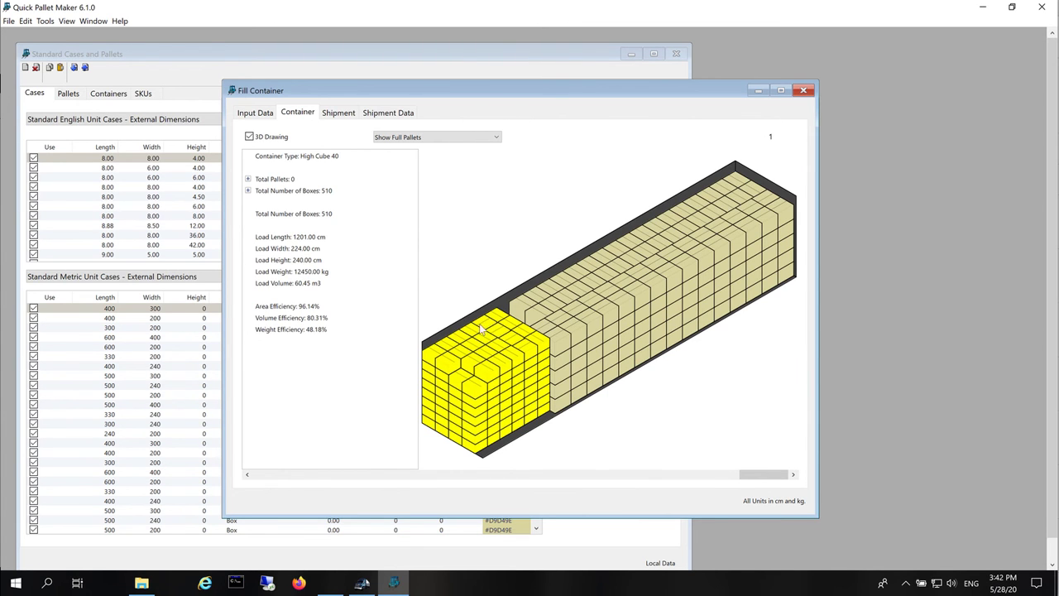
pyautogui.click(247, 191)
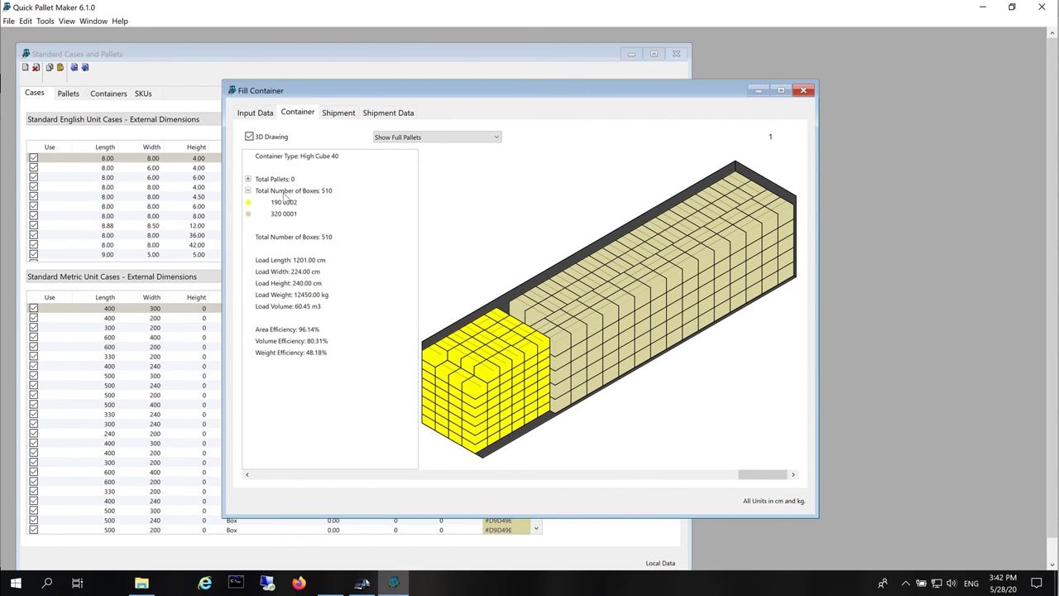
pyautogui.click(263, 116)
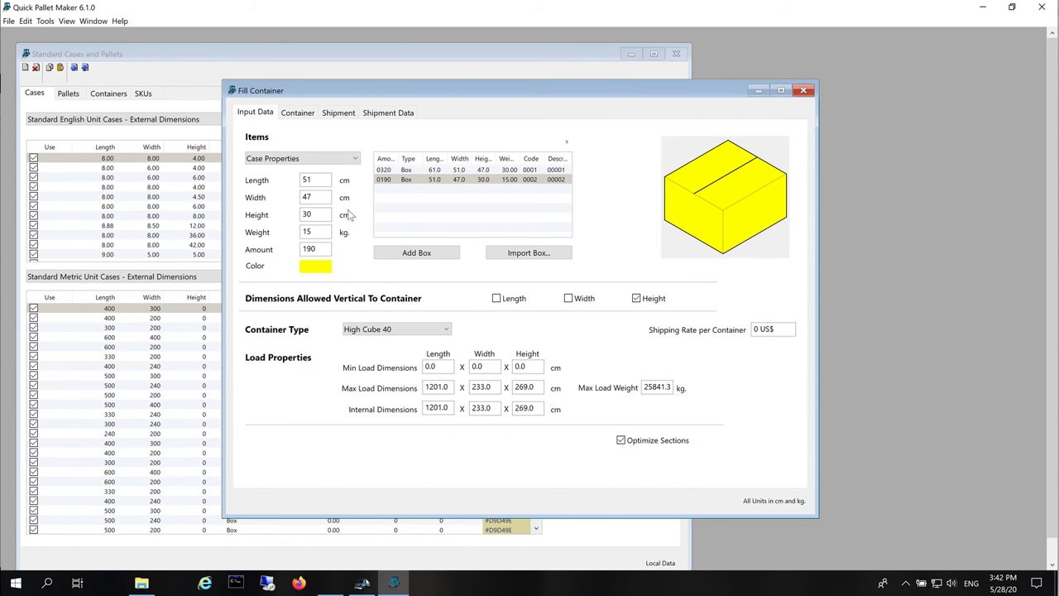
# Set the tan box amount to 340 and check the recalculated per-item box counts
pyautogui.click(388, 171)
pyautogui.click(388, 172)
pyautogui.write('43')
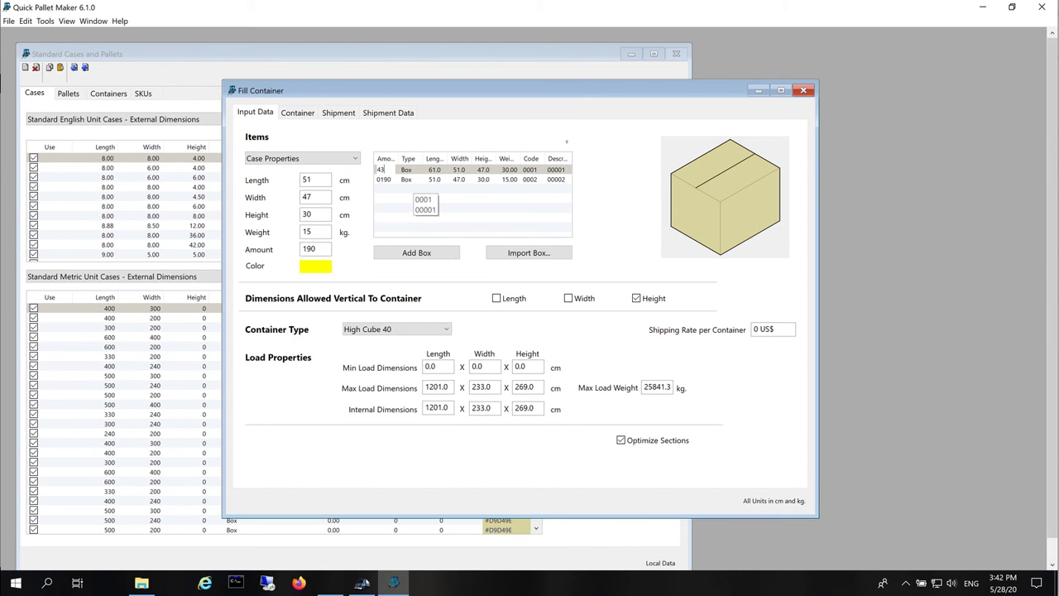
pyautogui.press('Return')
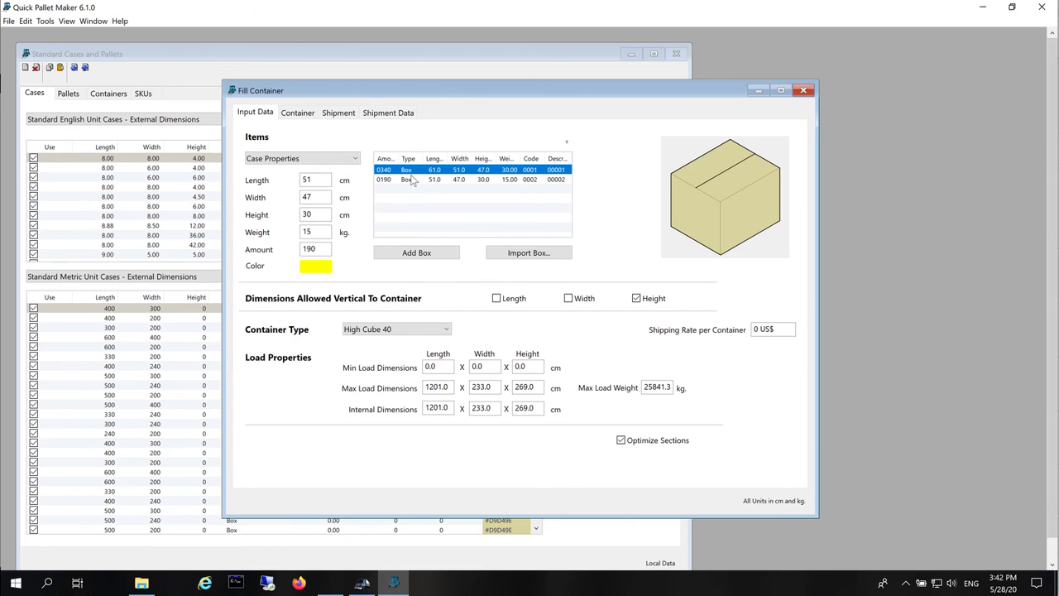
pyautogui.click(298, 113)
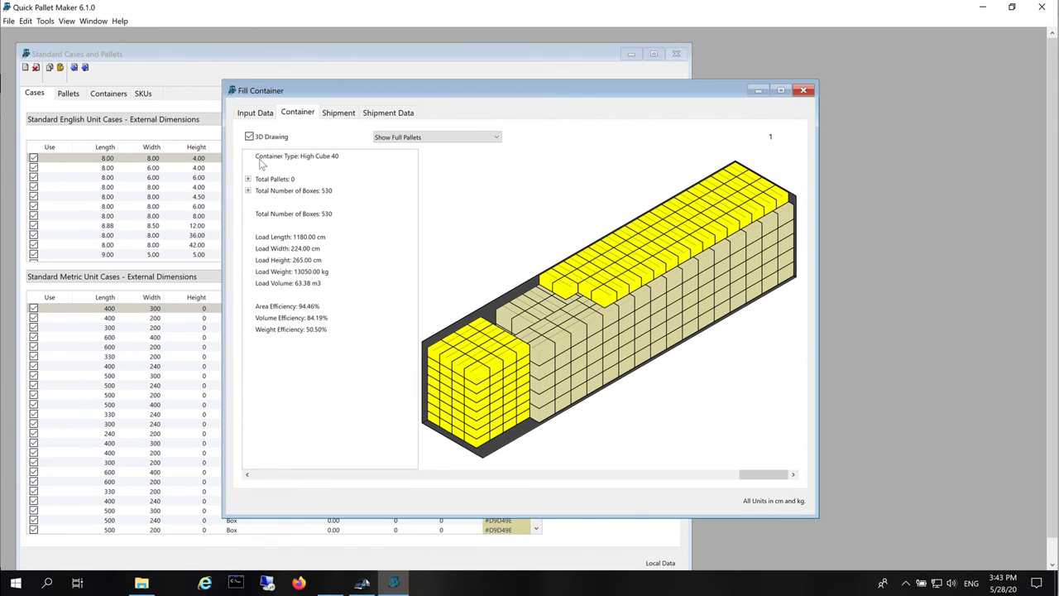
pyautogui.click(248, 191)
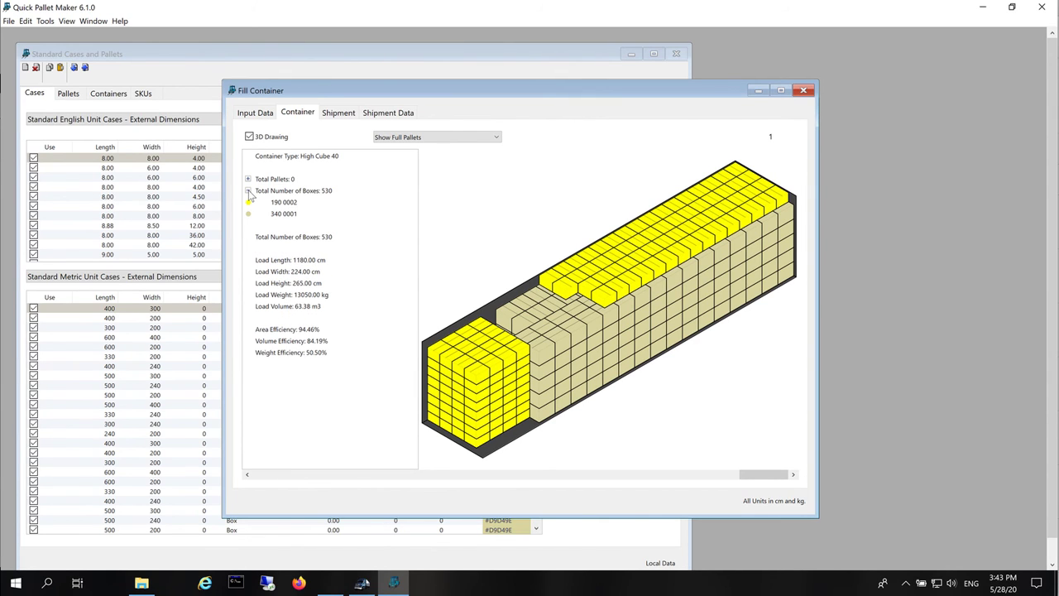
pyautogui.click(256, 114)
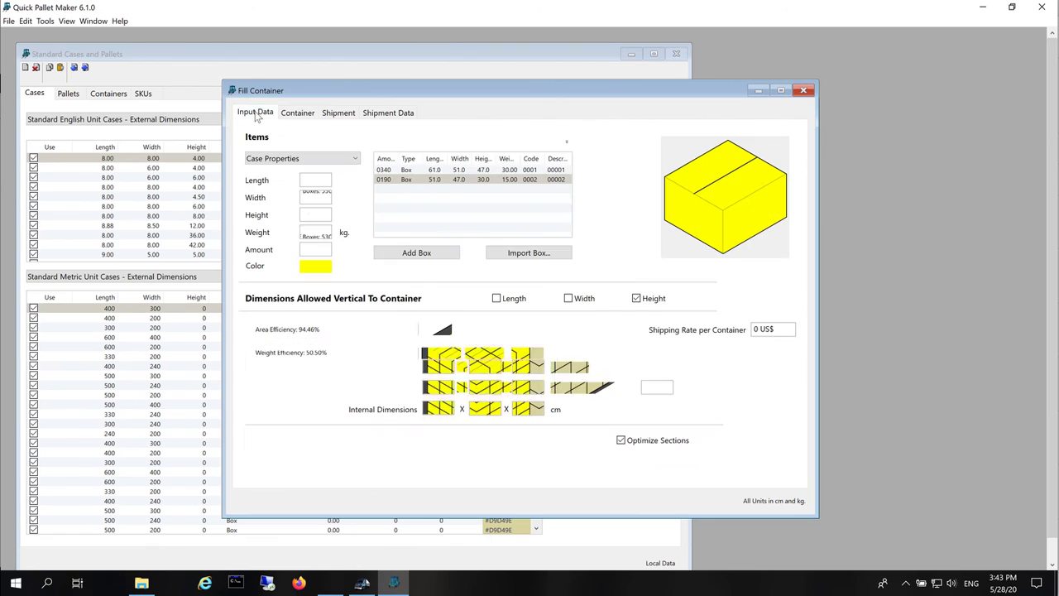
# Raise the tan box amount to 360 and recalculate: 544 boxes at 87.51% efficiency
pyautogui.click(390, 169)
pyautogui.click(390, 169)
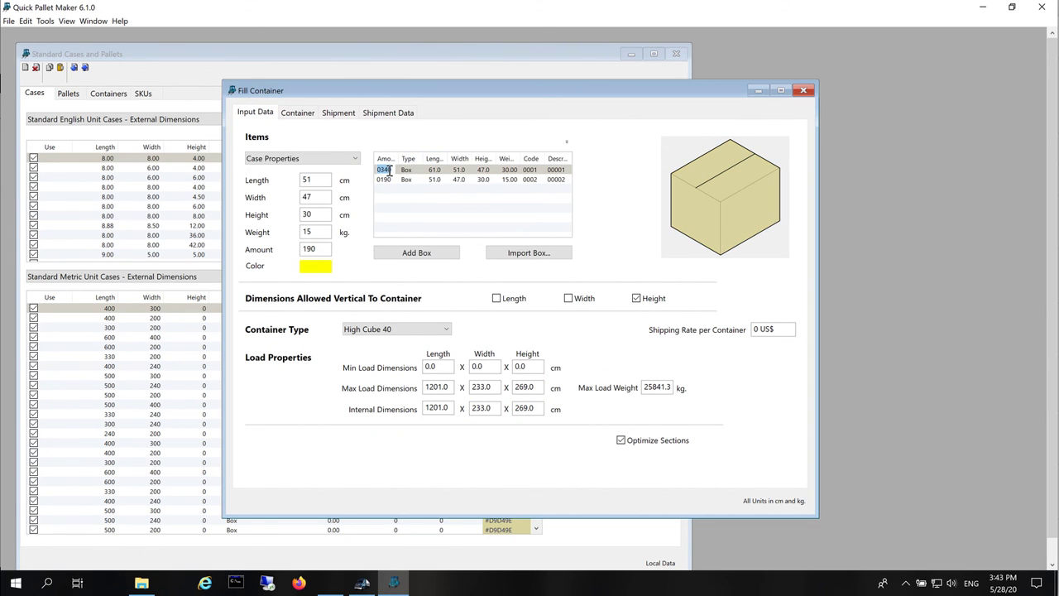
pyautogui.write('360')
pyautogui.press('Return')
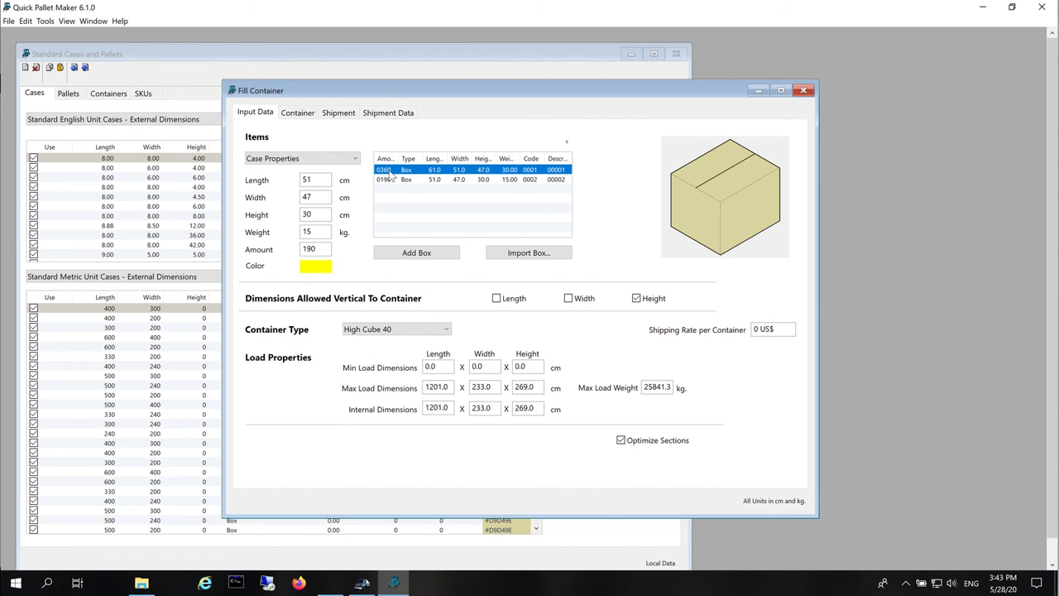
pyautogui.click(298, 113)
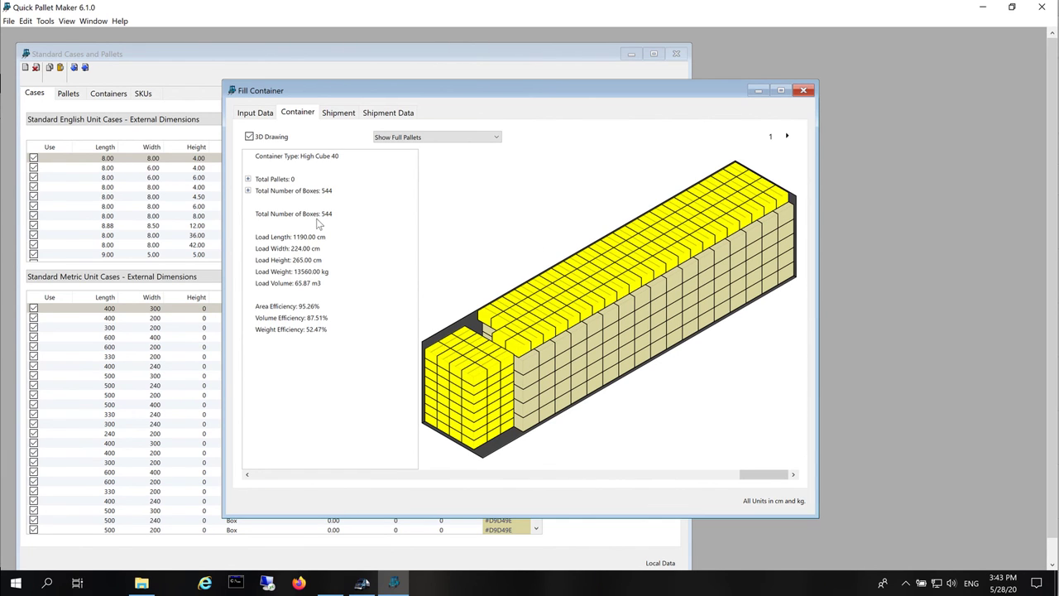
# Set the tan amount to 350 and confirm 350 tan plus 190 yellow boxes, 540 total
pyautogui.click(249, 191)
pyautogui.click(248, 192)
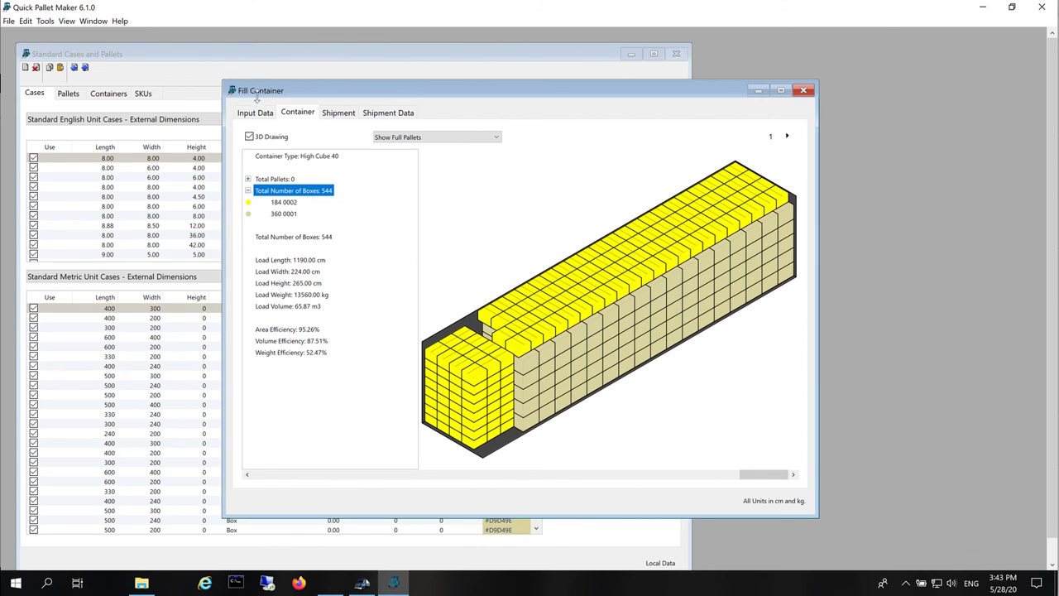
pyautogui.click(258, 112)
pyautogui.click(386, 170)
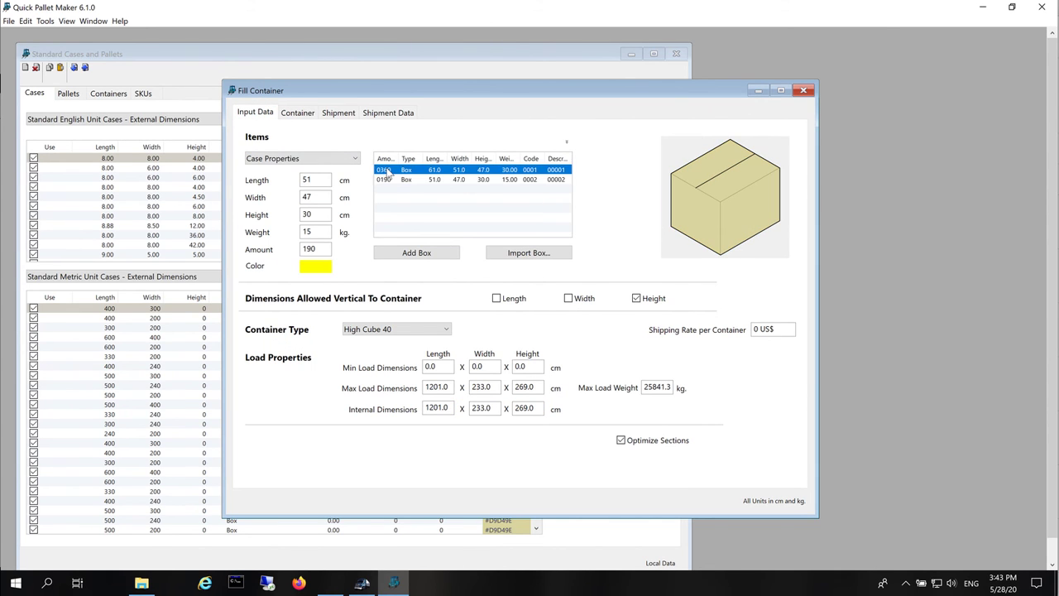
pyautogui.click(386, 170)
pyautogui.write('35')
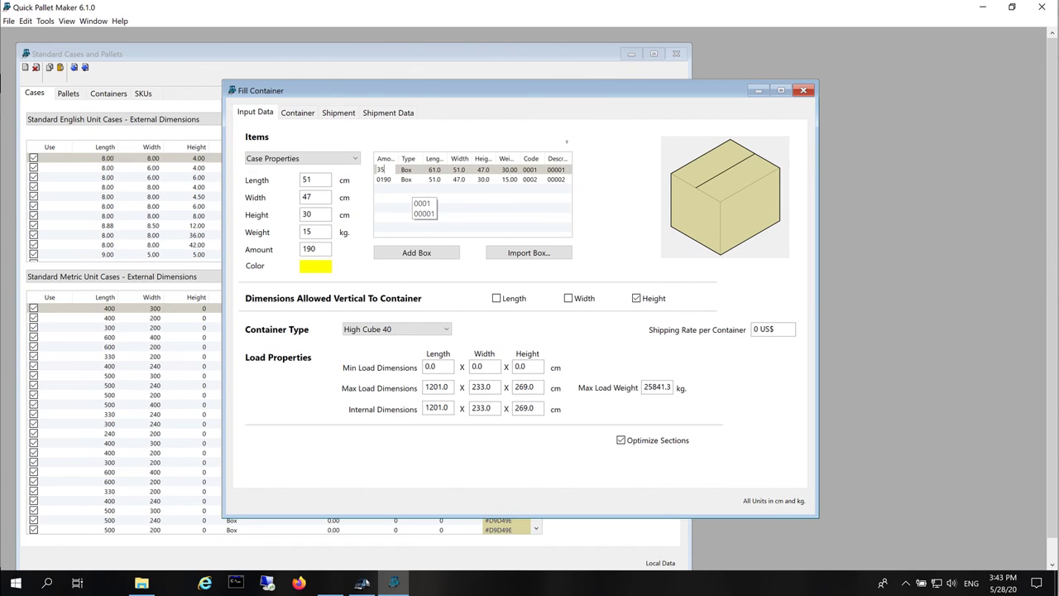
pyautogui.press('Return')
pyautogui.click(298, 112)
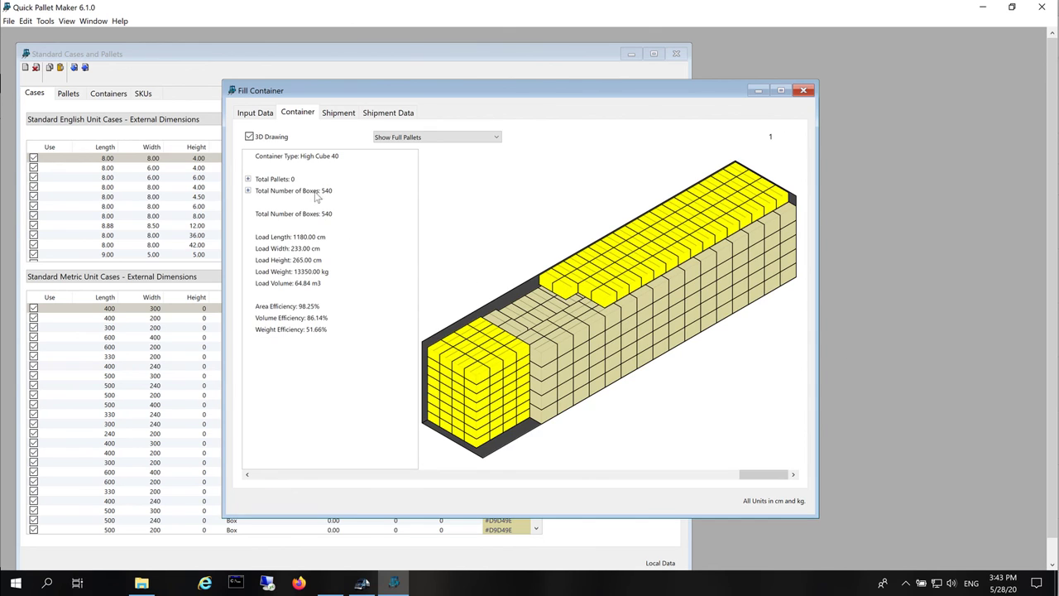
pyautogui.click(248, 191)
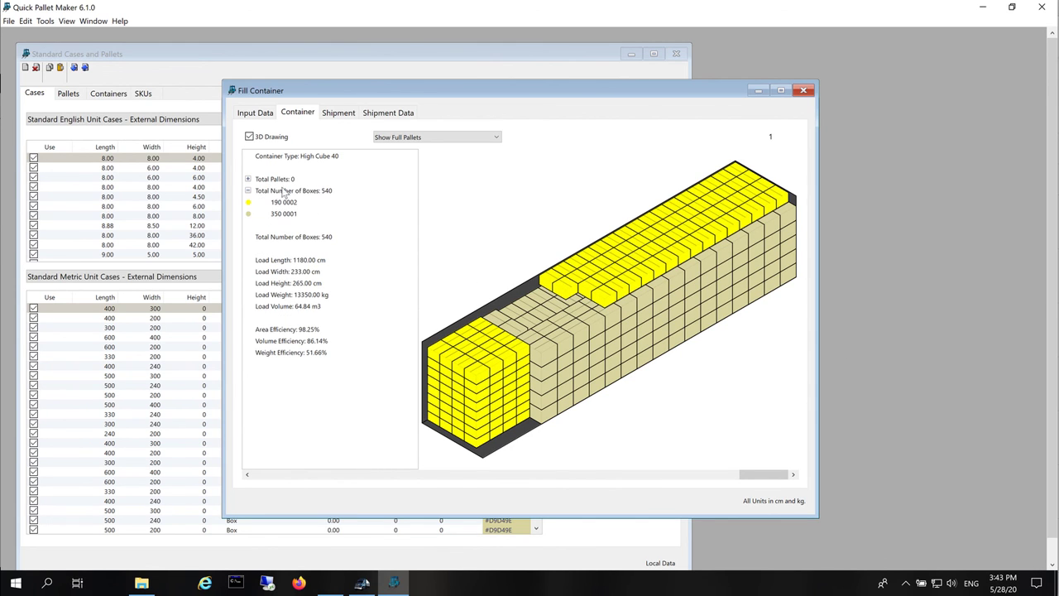